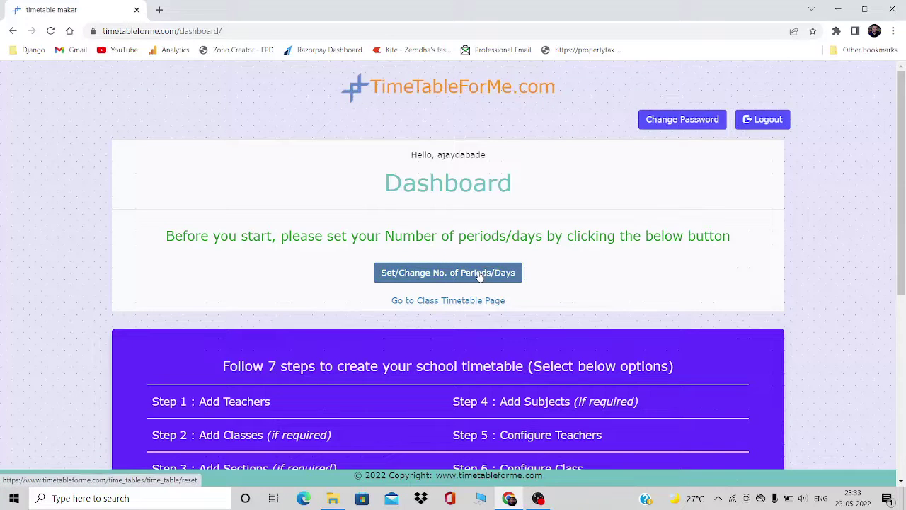
# - Open the days and periods settings and set the timetable to 6 days and 7 periods
pyautogui.click(480, 277)
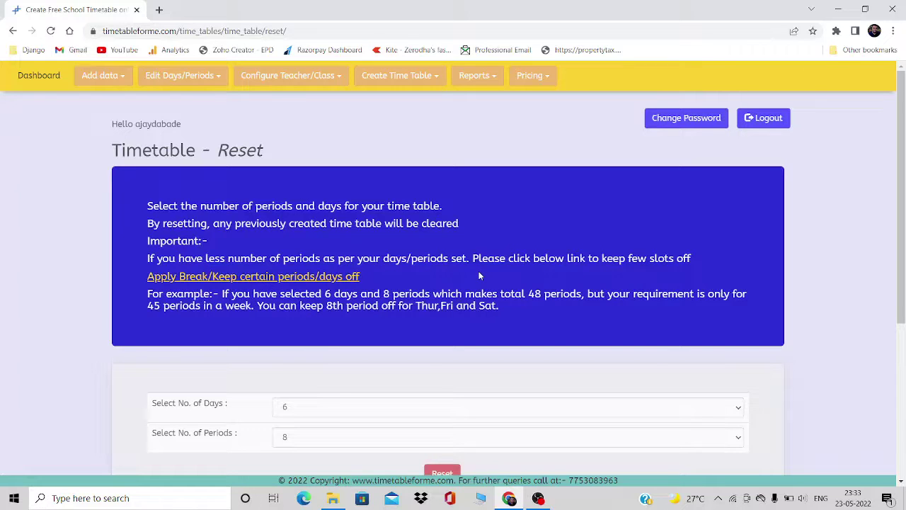
pyautogui.scroll(-3, 903, 236)
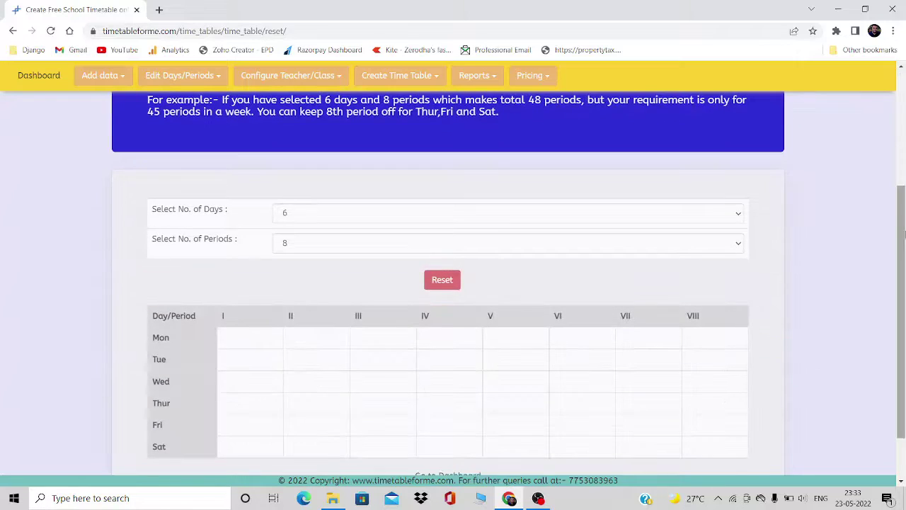
pyautogui.click(348, 210)
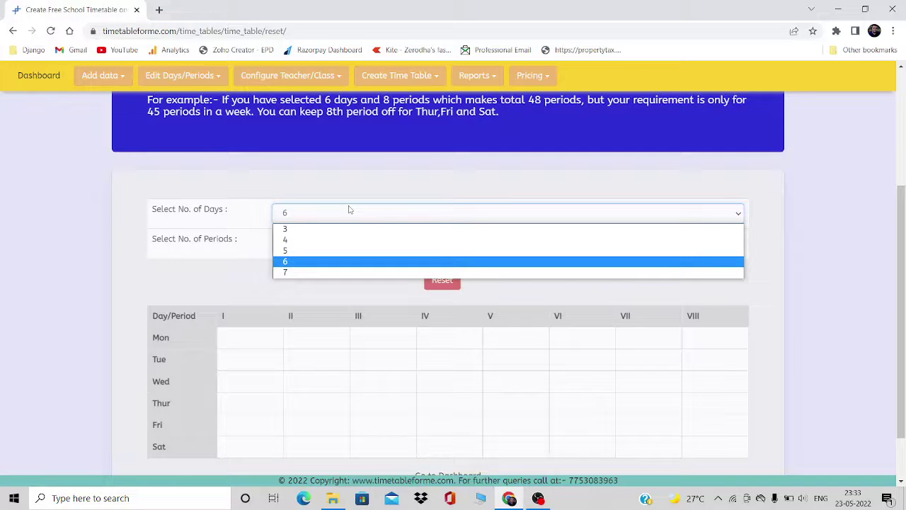
pyautogui.click(322, 264)
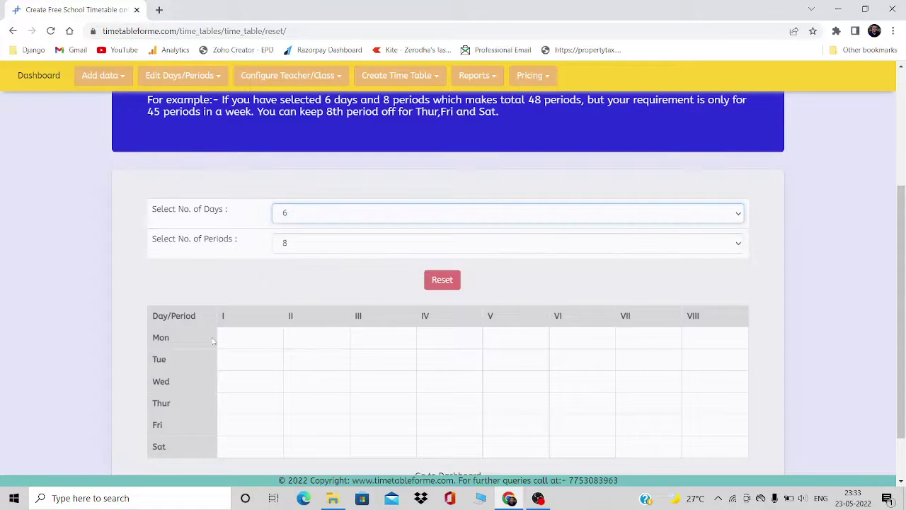
pyautogui.click(337, 249)
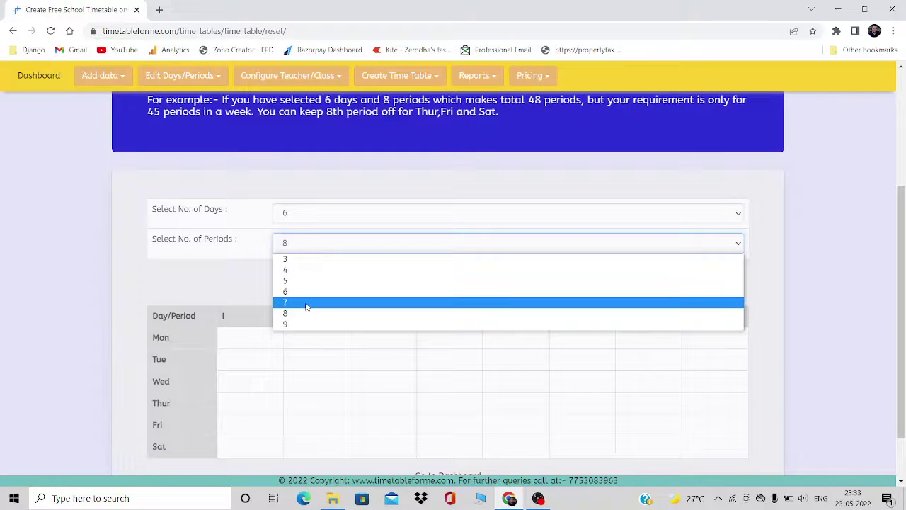
pyautogui.click(310, 309)
# - Reset the timetable to the chosen days and periods without deleting the class configuration
pyautogui.scroll(-1, 609, 318)
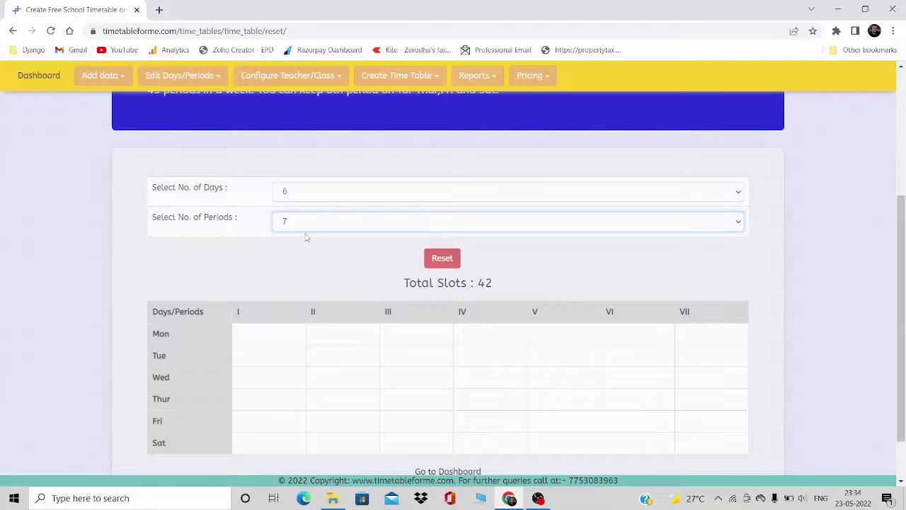
pyautogui.click(449, 263)
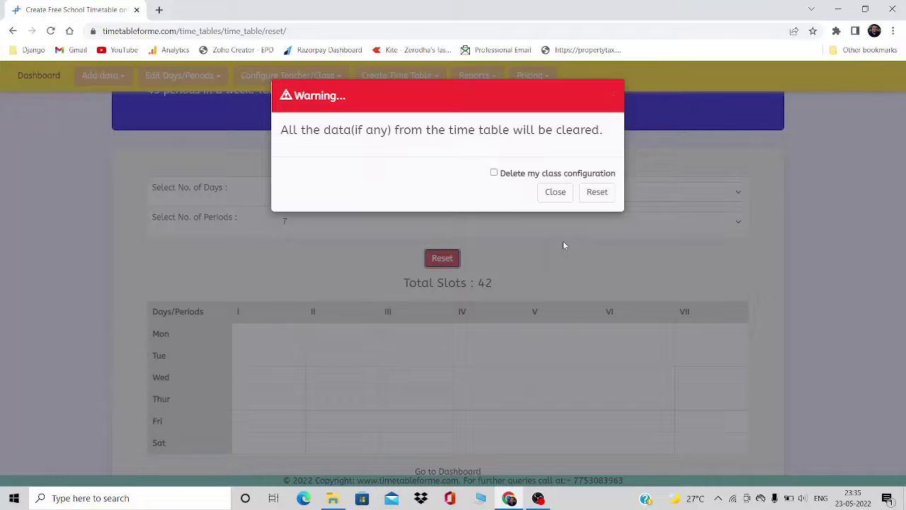
pyautogui.click(593, 193)
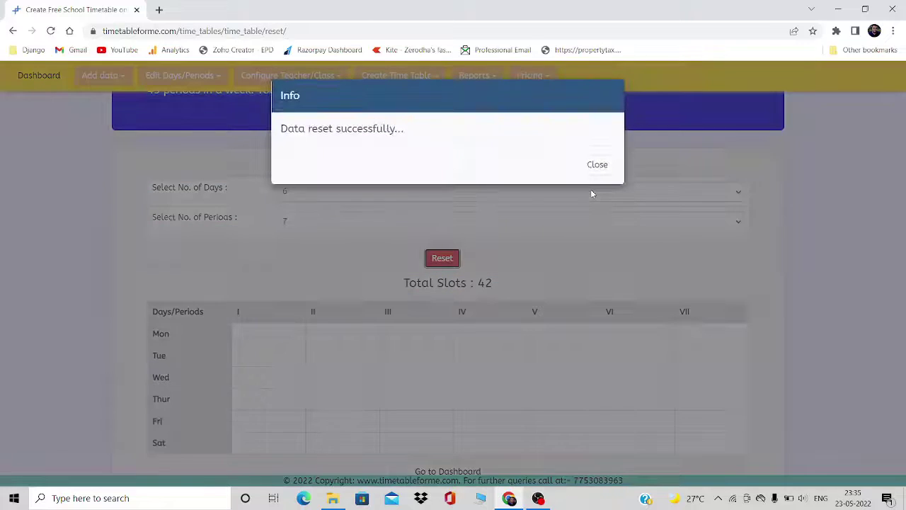
pyautogui.click(598, 165)
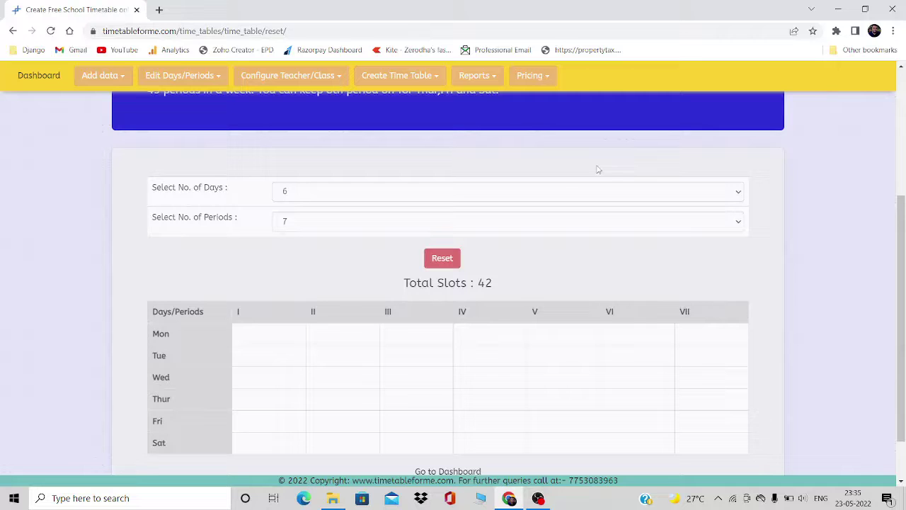
# - Open the page for applying breaks and keeping certain periods or days off
pyautogui.moveTo(904, 257); pyautogui.dragTo(904, 196)
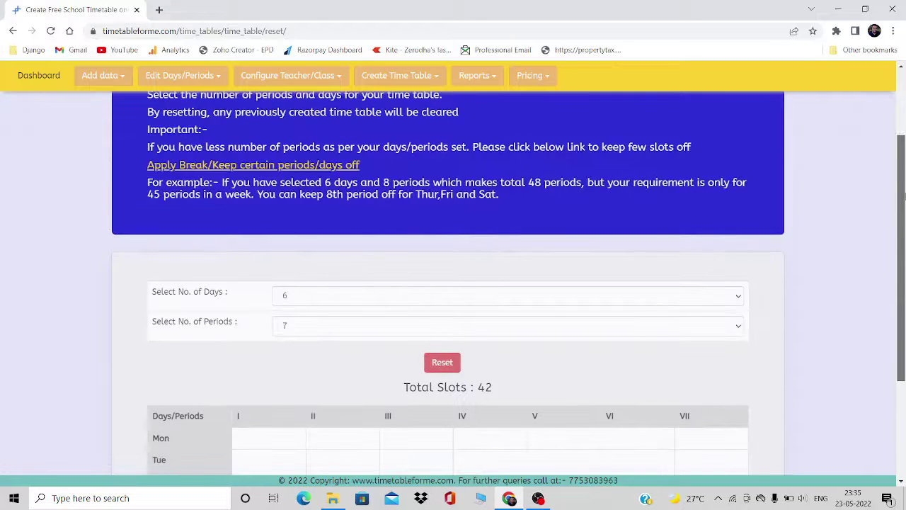
pyautogui.click(176, 79)
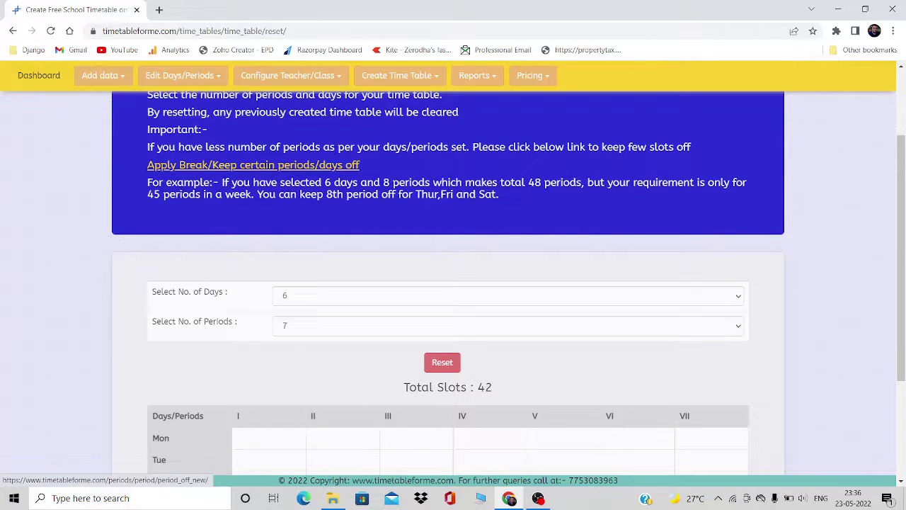
pyautogui.click(345, 165)
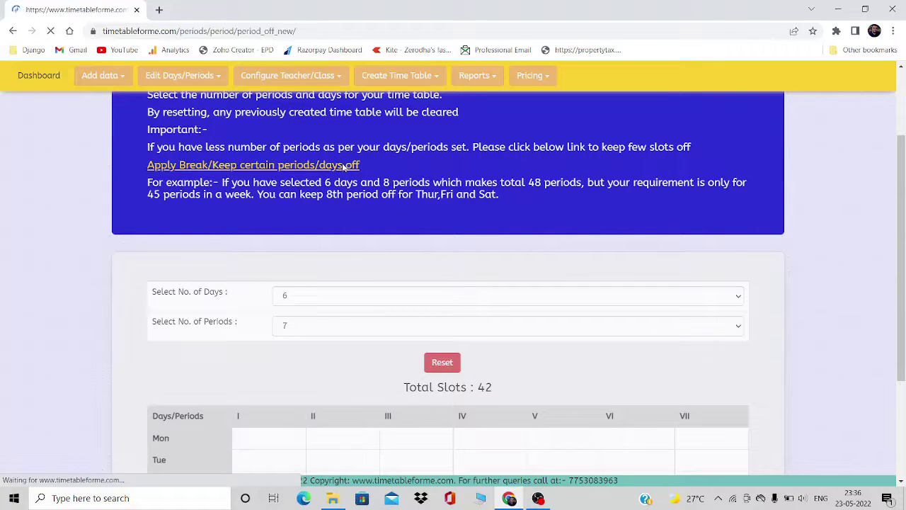
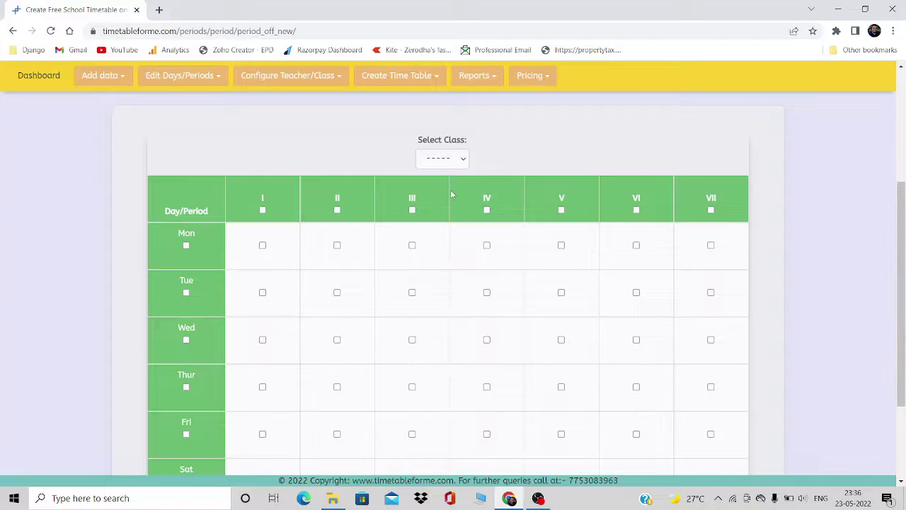
# - For class I, mark periods VI and VII off on every day and period V off on Saturday
pyautogui.click(443, 160)
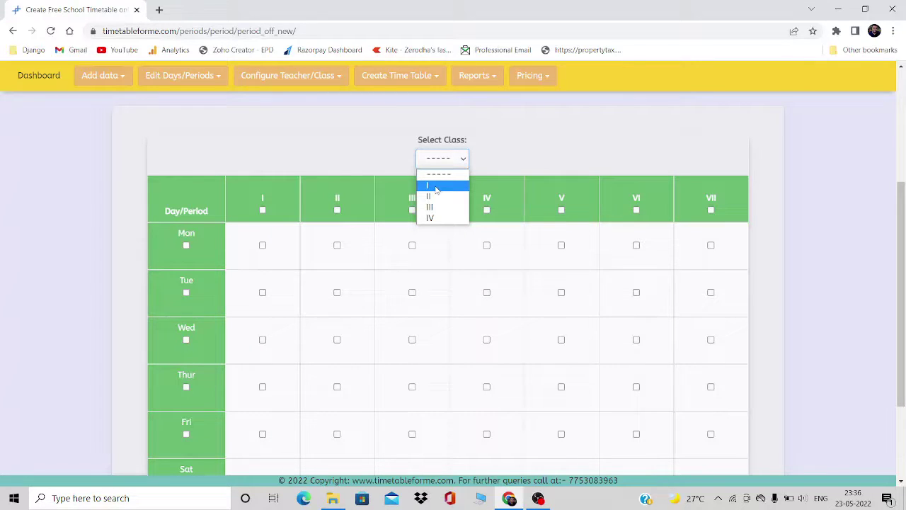
pyautogui.click(436, 187)
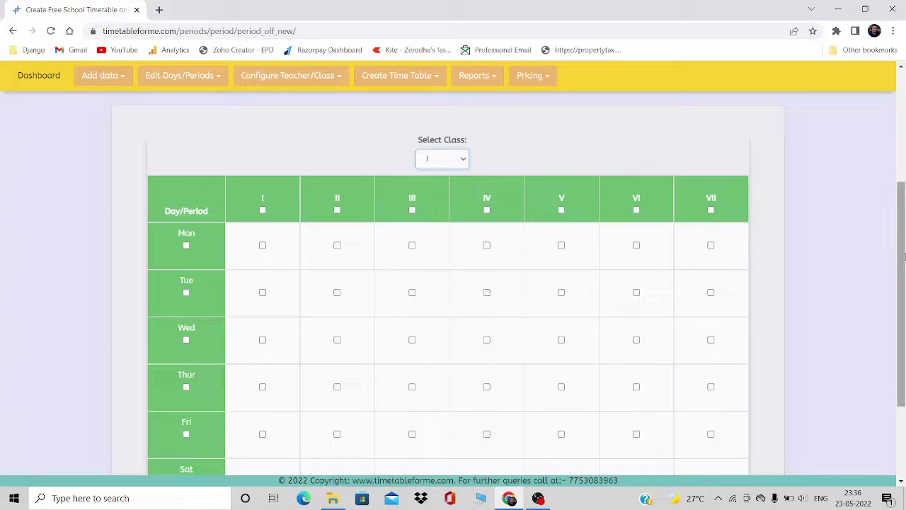
pyautogui.scroll(-1, 900, 255)
pyautogui.click(636, 337)
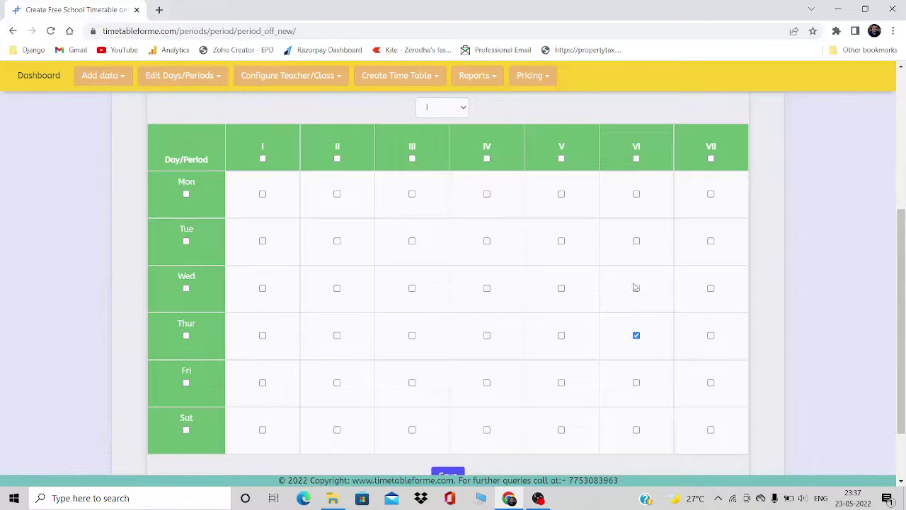
pyautogui.click(637, 382)
pyautogui.click(636, 240)
pyautogui.click(635, 160)
pyautogui.click(711, 159)
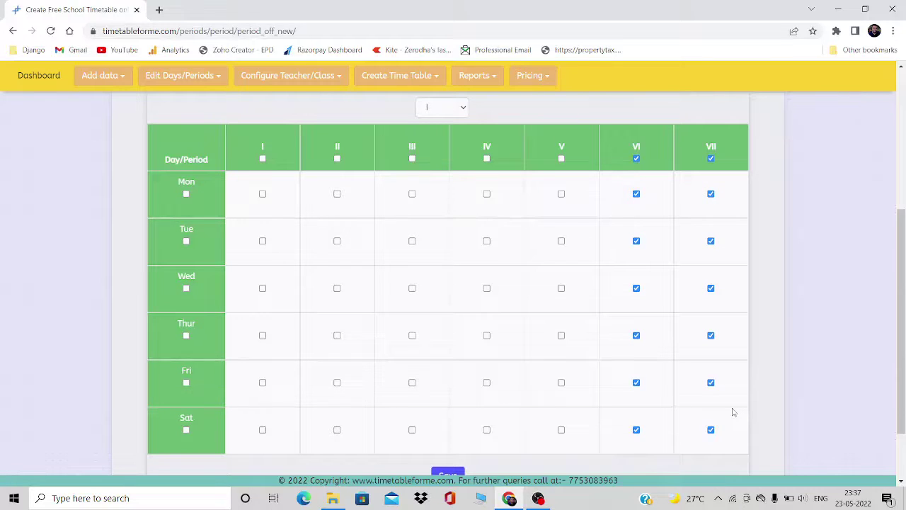
pyautogui.click(561, 429)
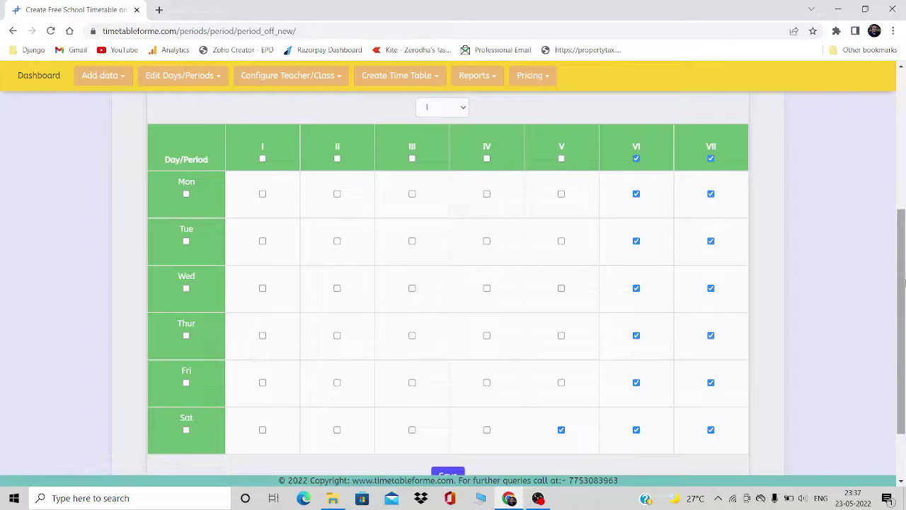
# - Save the off periods for class I and dismiss the confirmation
pyautogui.scroll(-1, 903, 322)
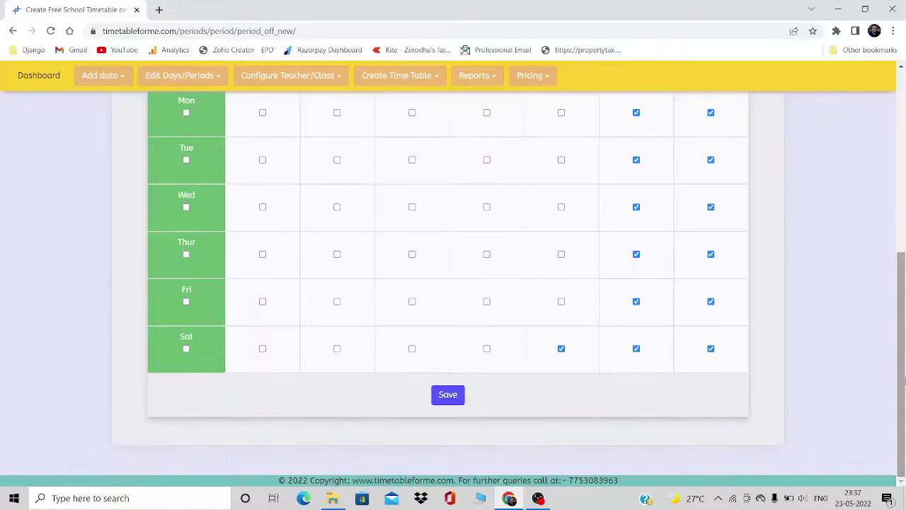
pyautogui.click(454, 400)
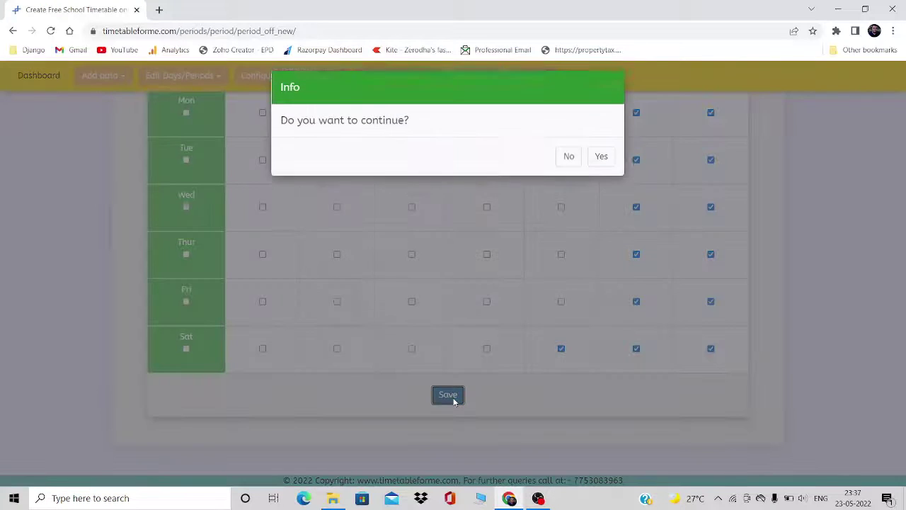
pyautogui.click(601, 165)
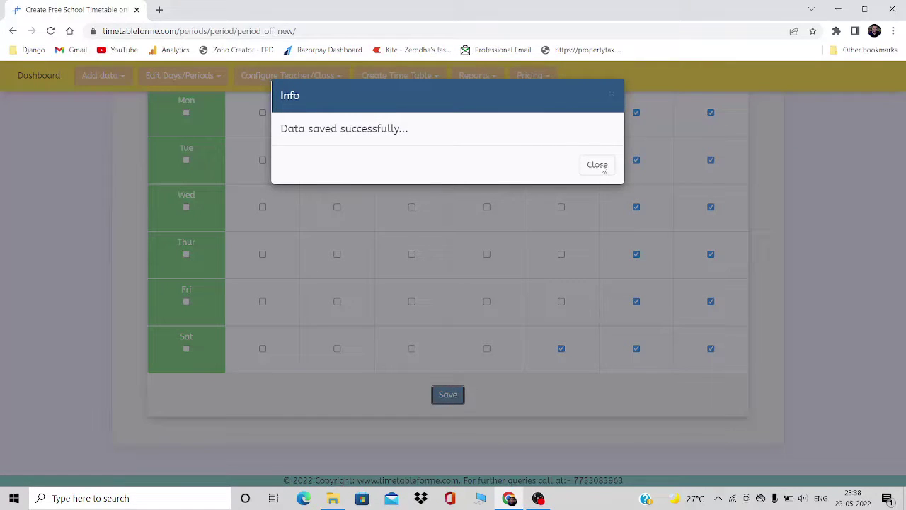
pyautogui.click(602, 167)
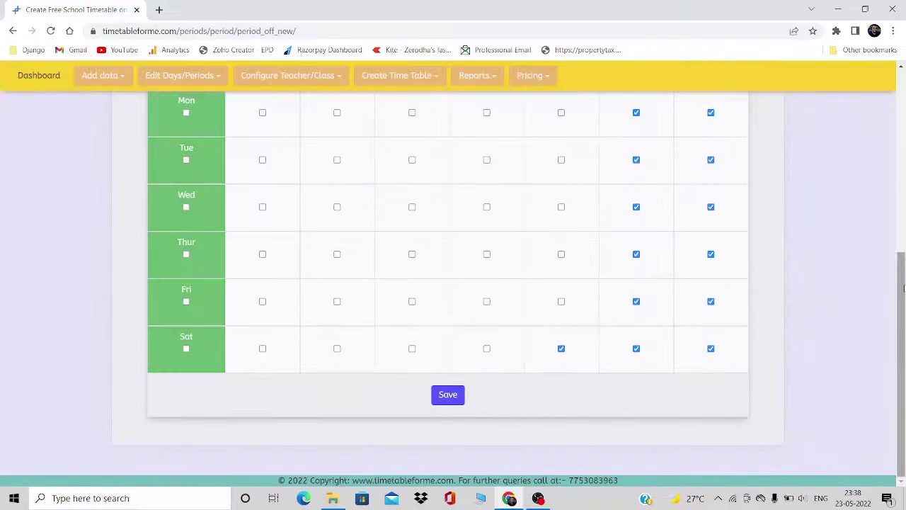
# - For class II, mark periods VI and VII off on all days, plus period V on Saturday
pyautogui.scroll(1, 639, 182)
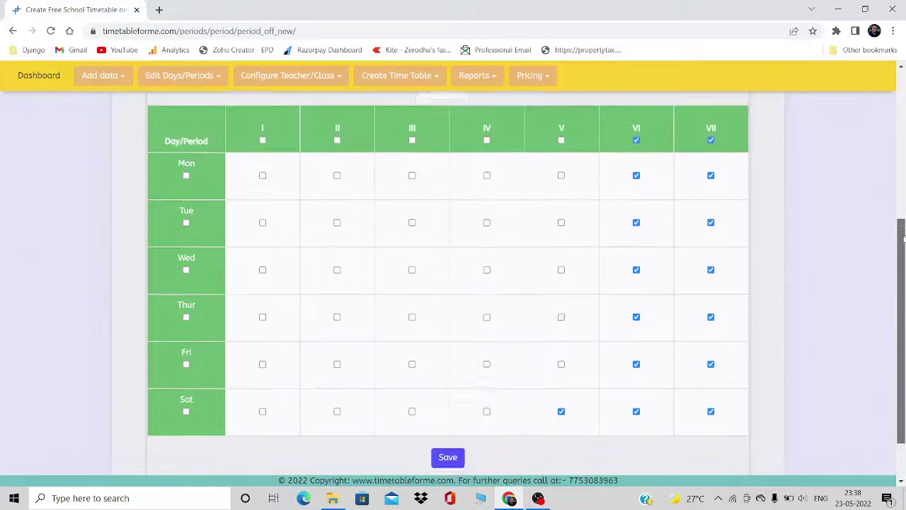
pyautogui.click(450, 108)
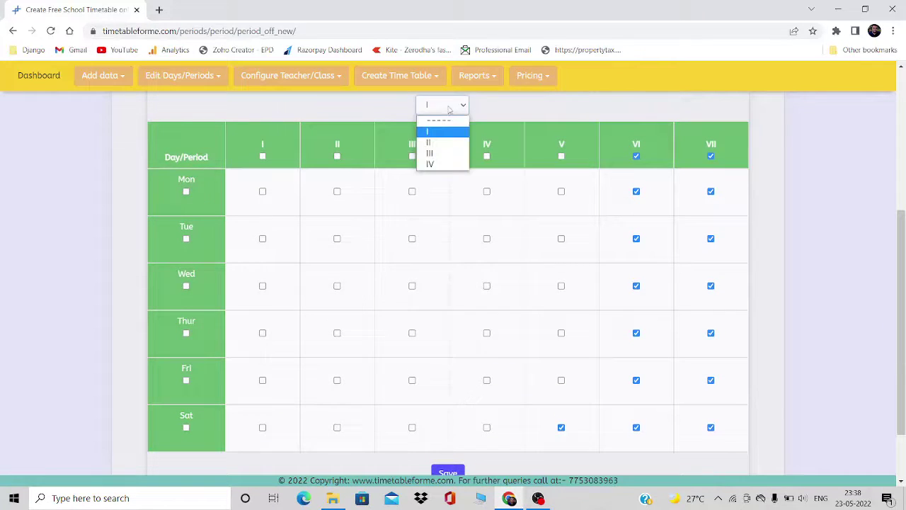
pyautogui.click(436, 143)
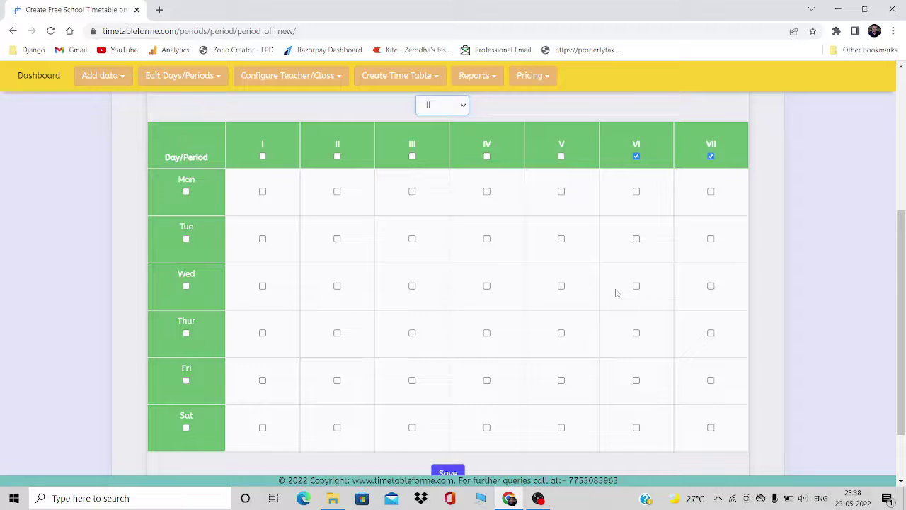
pyautogui.click(453, 106)
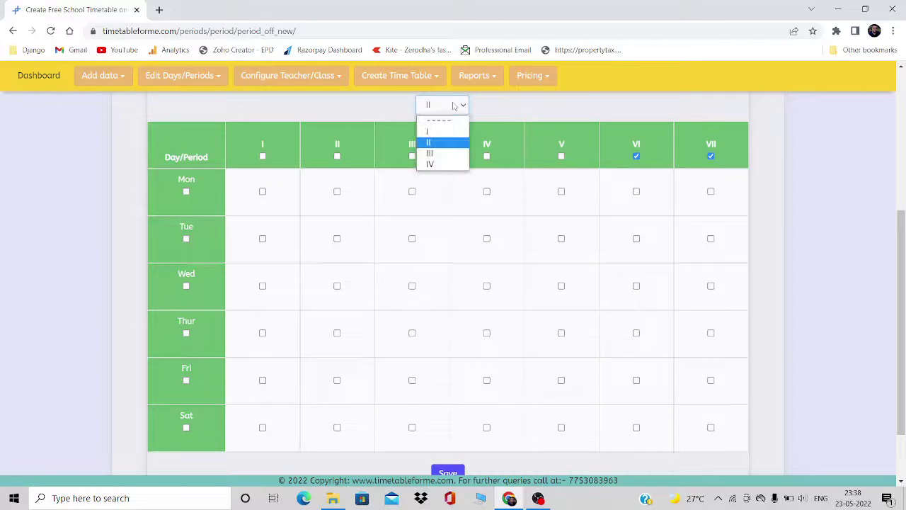
pyautogui.click(438, 145)
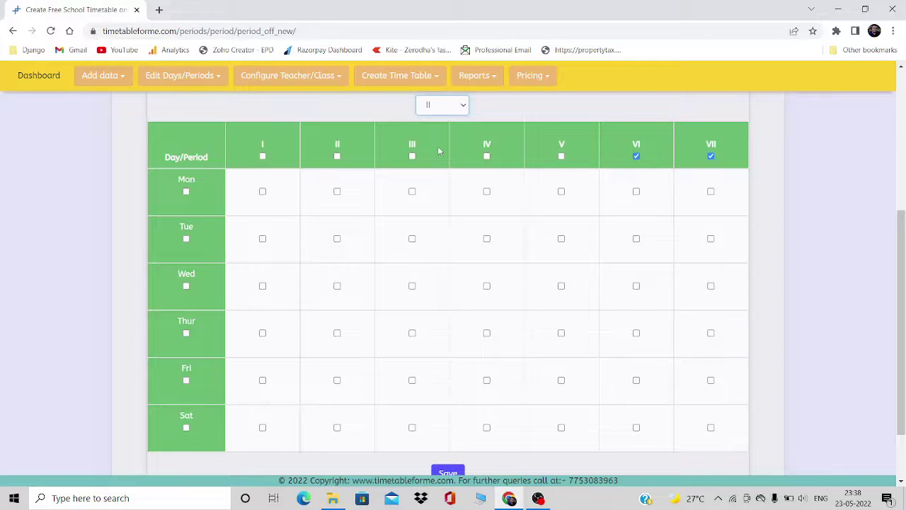
pyautogui.click(636, 156)
pyautogui.click(636, 157)
pyautogui.click(711, 157)
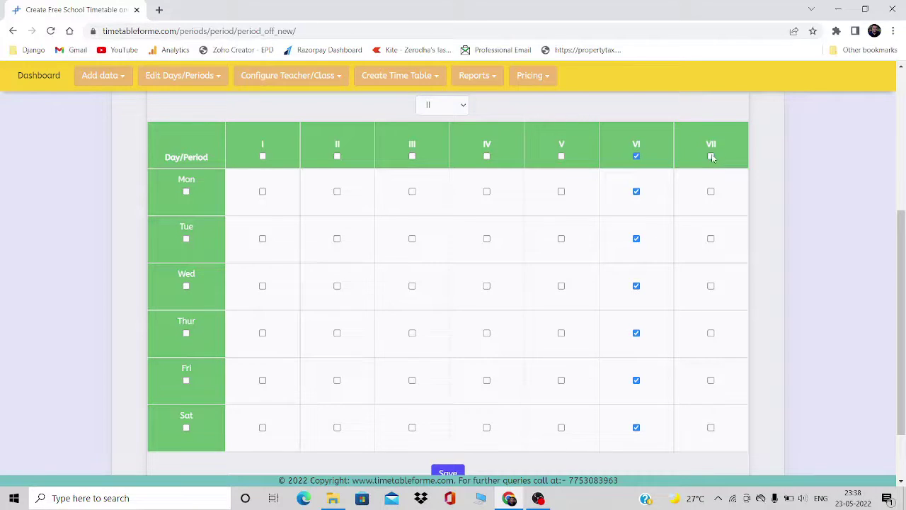
pyautogui.click(710, 156)
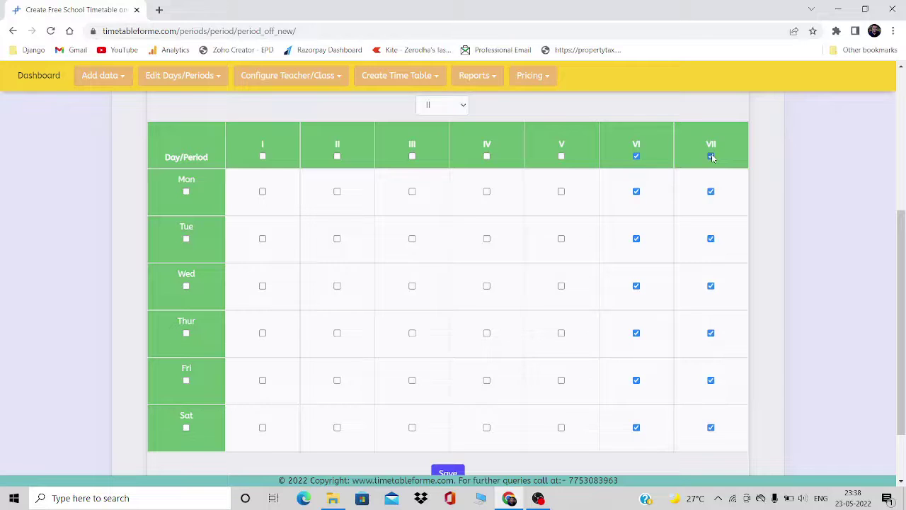
pyautogui.click(561, 428)
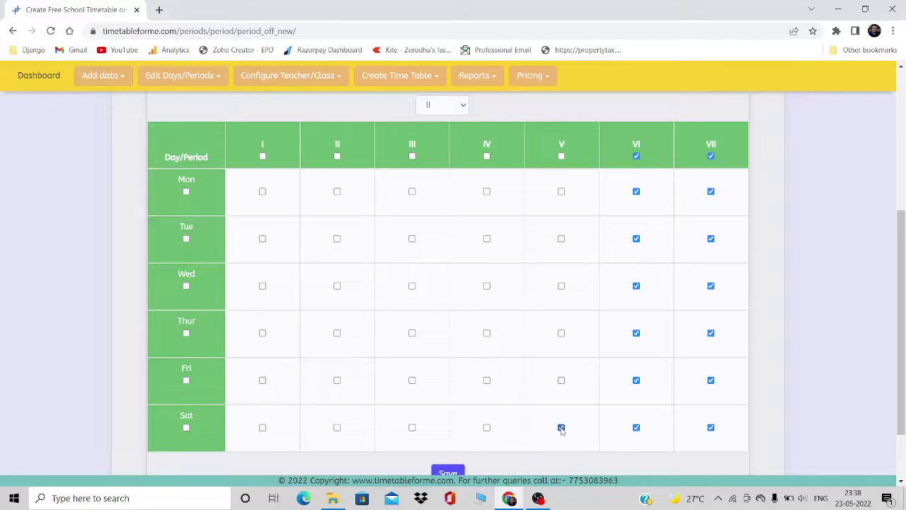
# - Save the off periods for class II and dismiss the confirmation
pyautogui.click(453, 470)
pyautogui.click(601, 153)
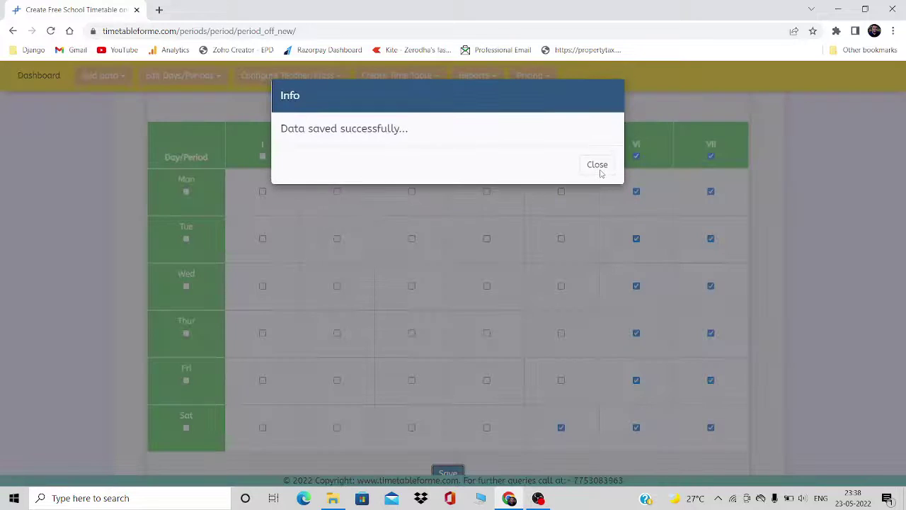
pyautogui.click(596, 165)
# - Switch the off-period grid to class III and look over its period slots
pyautogui.click(445, 106)
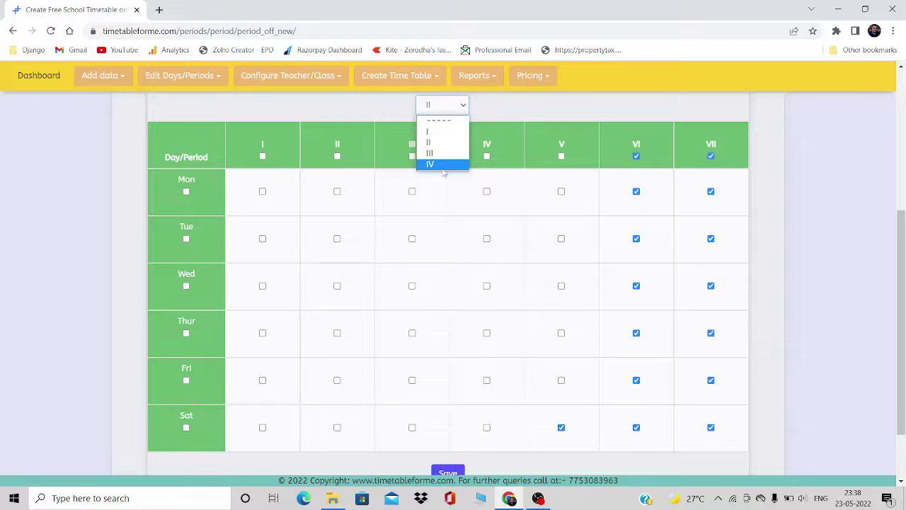
pyautogui.click(438, 155)
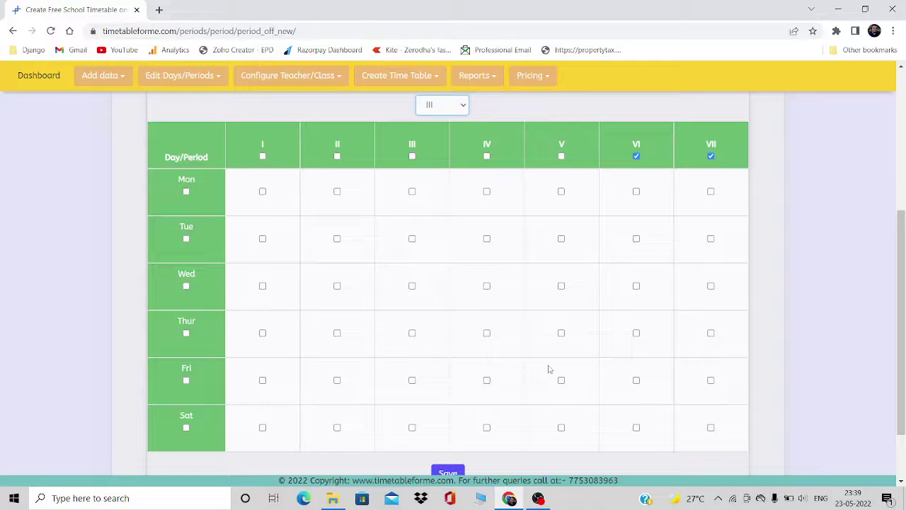
pyautogui.scroll(2, 901, 214)
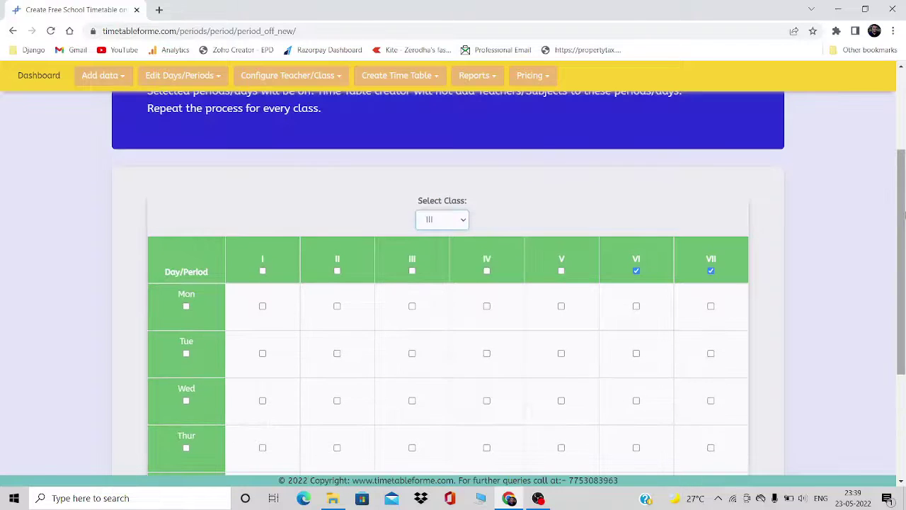